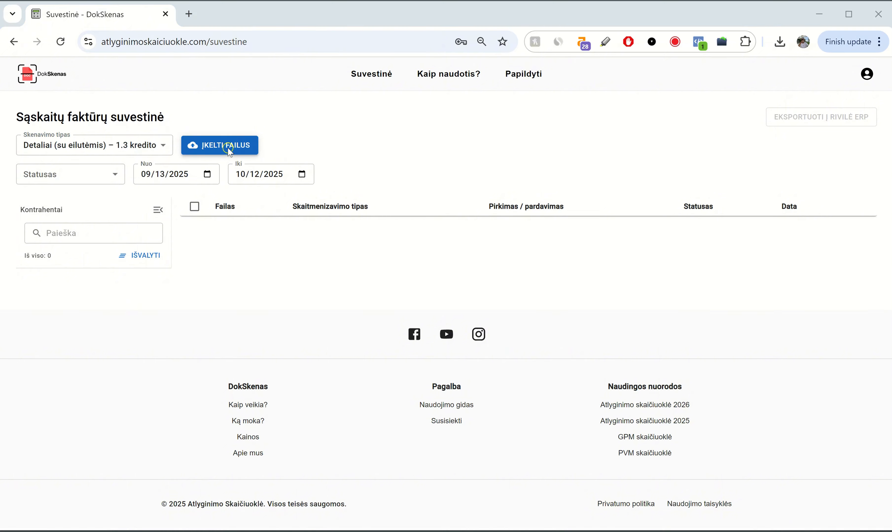
# Upload the files pardavimas_usd and Pirkimas -Sask_faktura_210_auksinis inkaras from the Desktop for detailed scanning.
pyautogui.click(651, 180)
pyautogui.keyDown('ctrl'); pyautogui.click(284, 239); pyautogui.keyUp('ctrl')
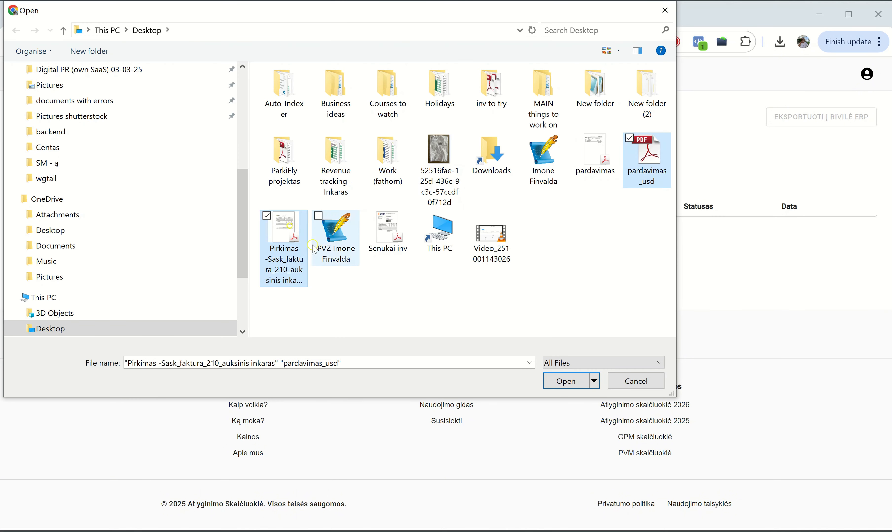
pyautogui.click(566, 381)
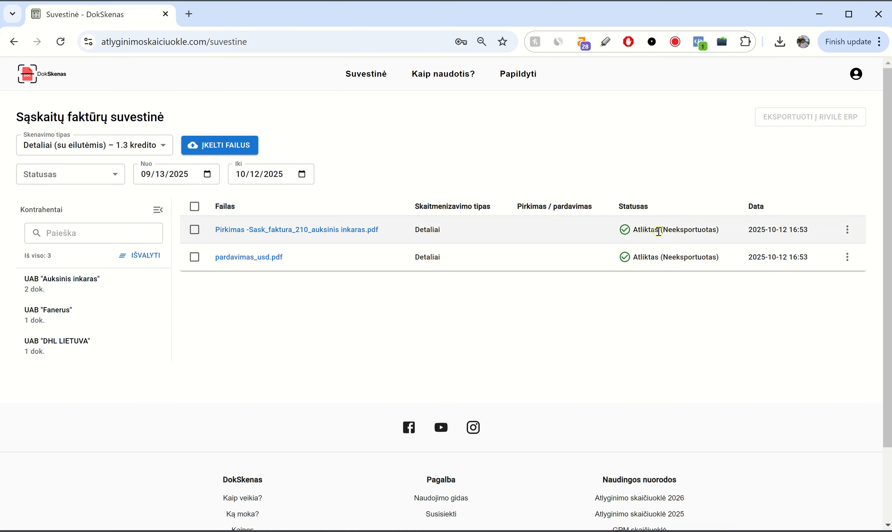
# Set Finvalda as the default accounting program in the account settings and save the choice.
pyautogui.click(851, 76)
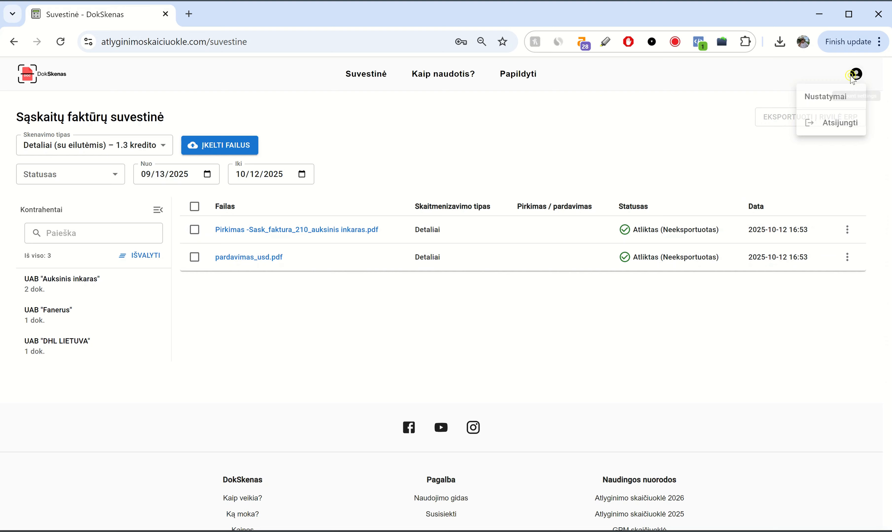
pyautogui.click(829, 97)
pyautogui.scroll(-2, 145, 388)
pyautogui.click(121, 405)
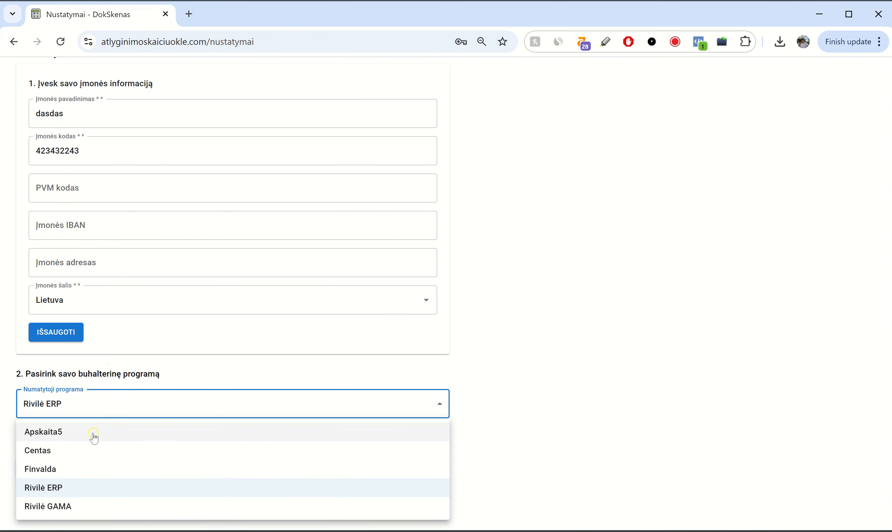
pyautogui.click(67, 470)
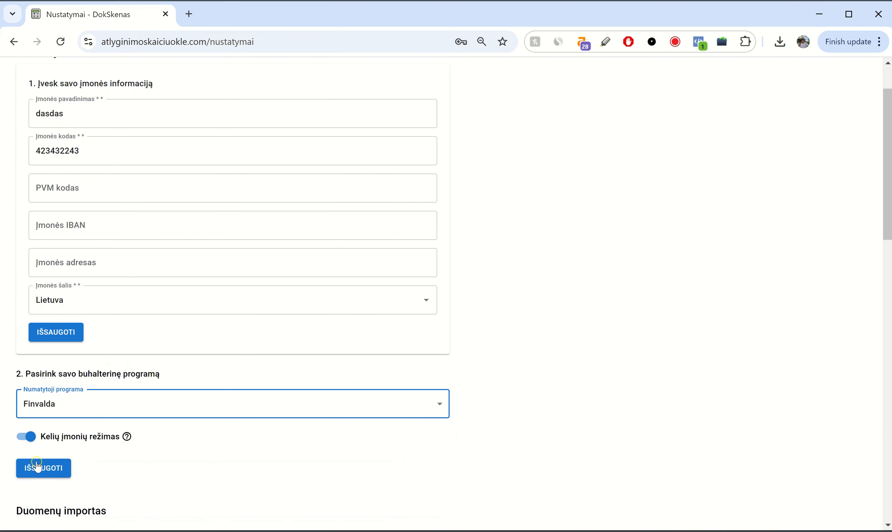
pyautogui.click(50, 471)
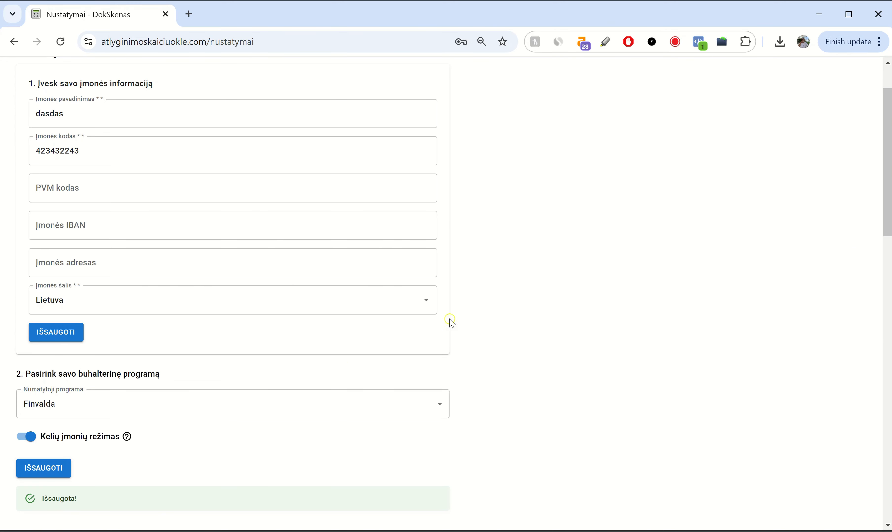
# Return to the invoice summary, choose UAB "Auksinis inkaras" as the counterparty, and export all its listed documents to Finvalda.
pyautogui.scroll(3, 466, 293)
pyautogui.click(373, 80)
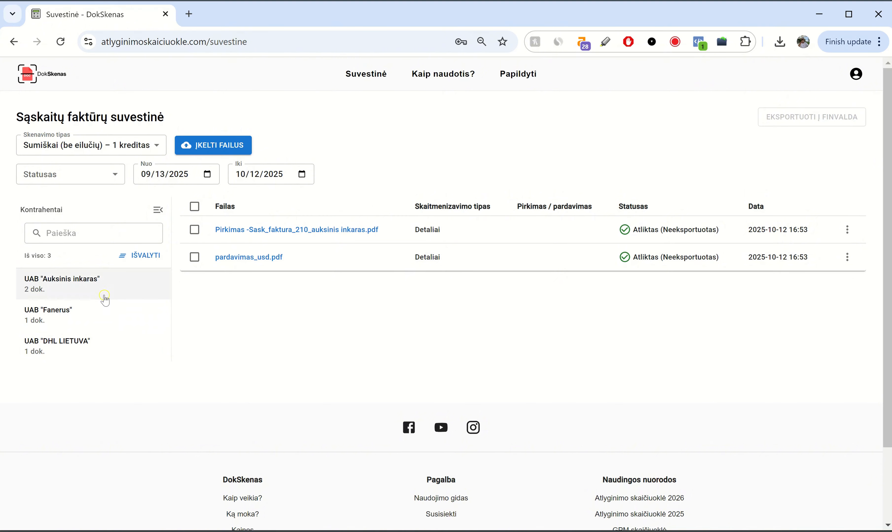
pyautogui.click(93, 280)
pyautogui.click(195, 207)
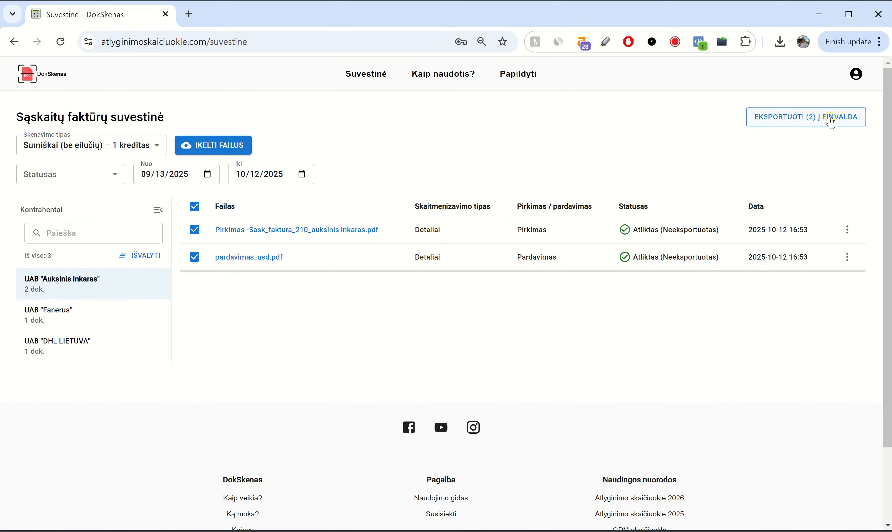
pyautogui.click(817, 126)
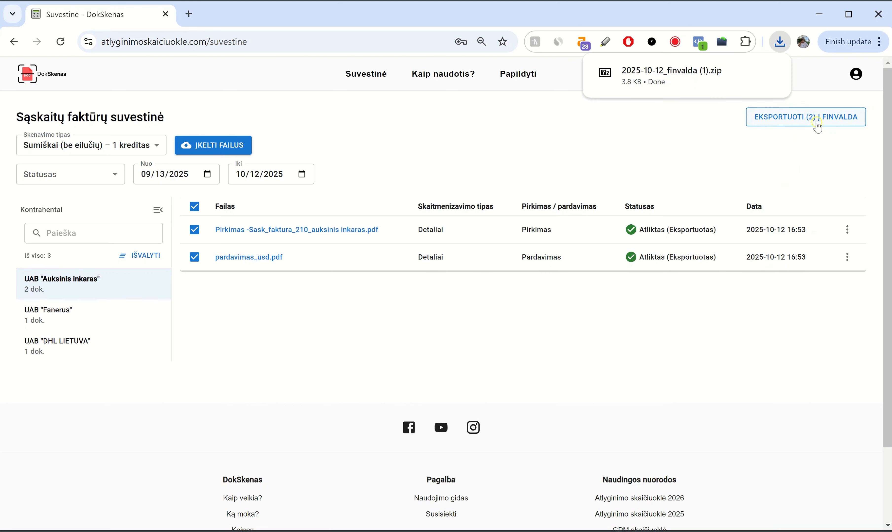
# Open the downloaded archive 2025-10-12_finvalda (1).zip and extract its sales and purchases XML files to the desktop.
pyautogui.click(687, 91)
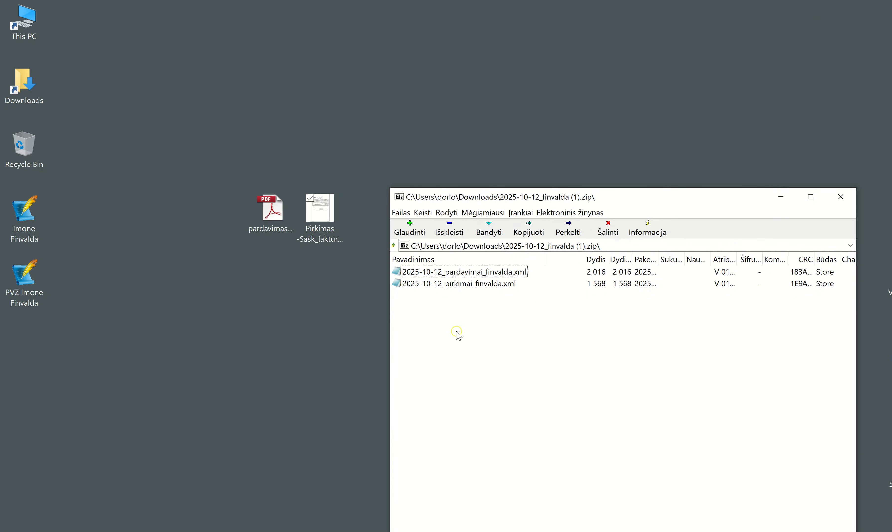
pyautogui.moveTo(457, 329); pyautogui.dragTo(206, 296)
pyautogui.click(836, 196)
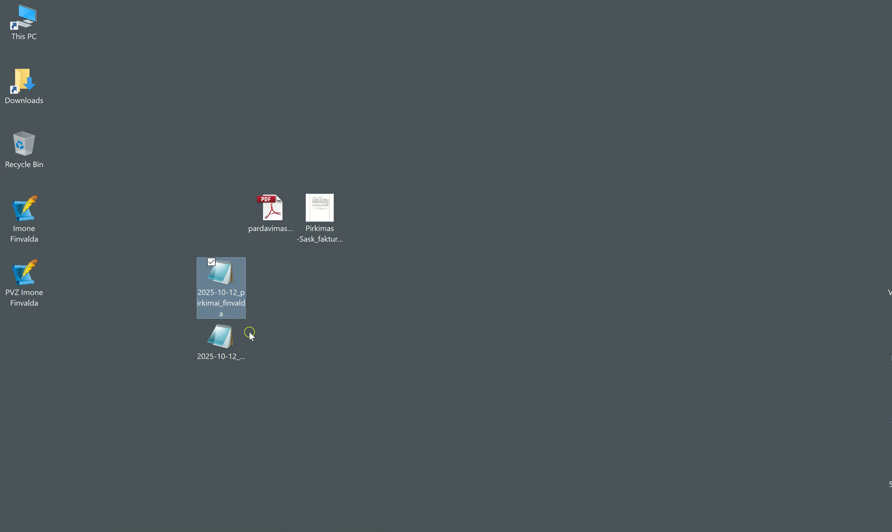
pyautogui.click(243, 343)
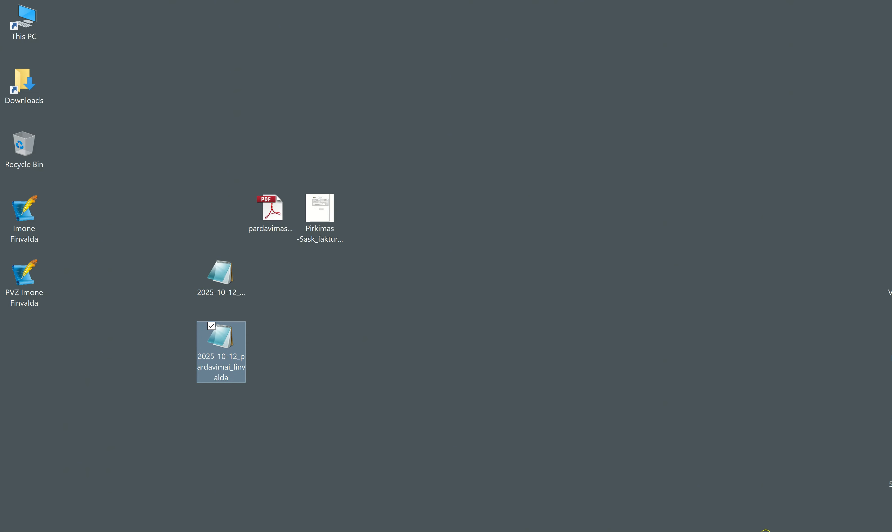
# Switch to the Finvalda program and open the data import wizard.
pyautogui.click(765, 531)
pyautogui.click(781, 451)
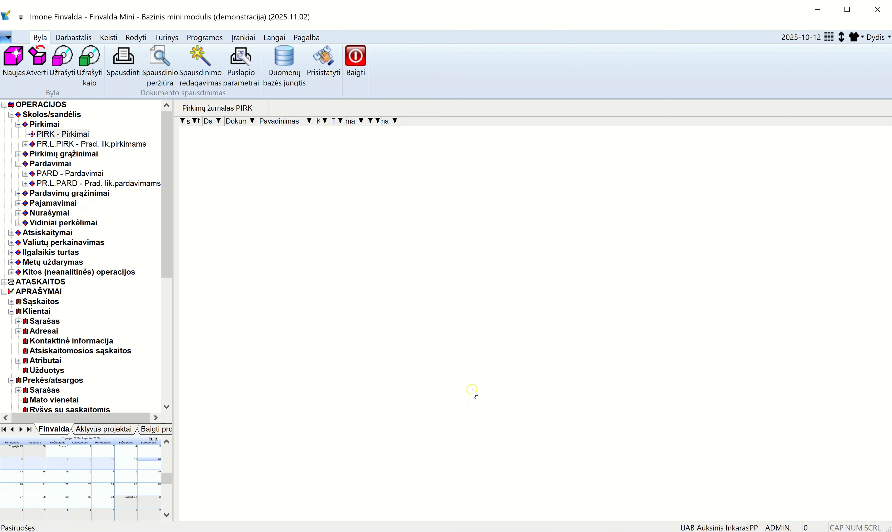
pyautogui.click(246, 39)
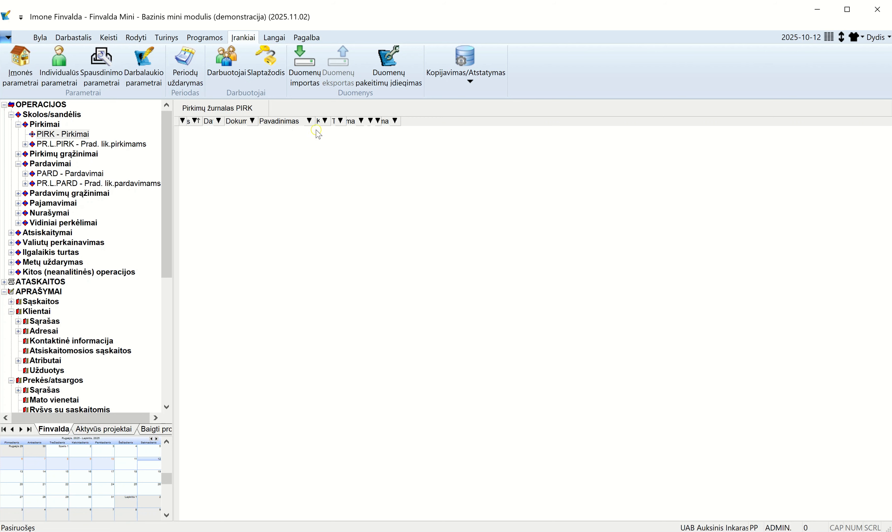
pyautogui.click(306, 67)
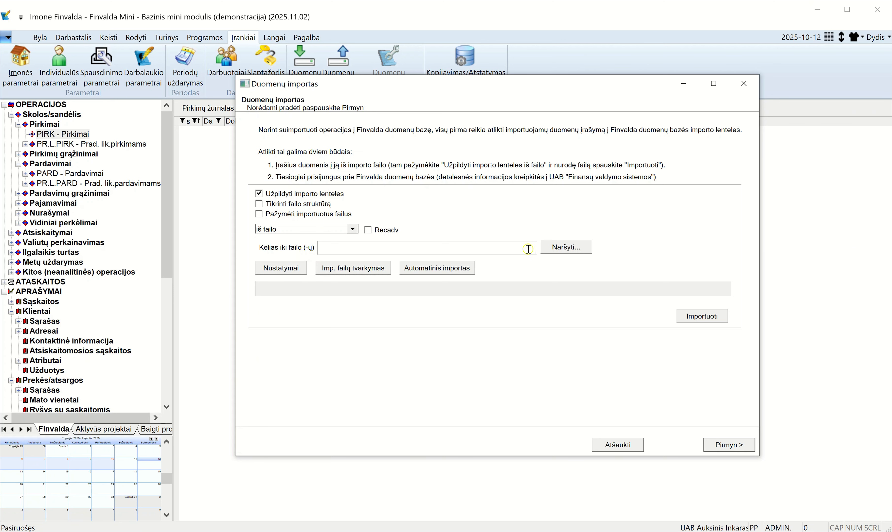
# Review the general import parameters for new clients, services and goods, and confirm them unchanged.
pyautogui.click(281, 268)
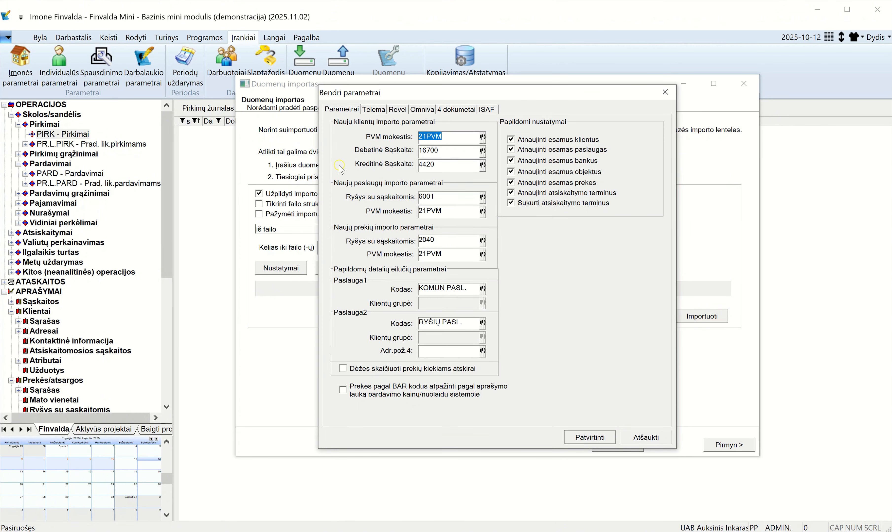
pyautogui.click(806, 496)
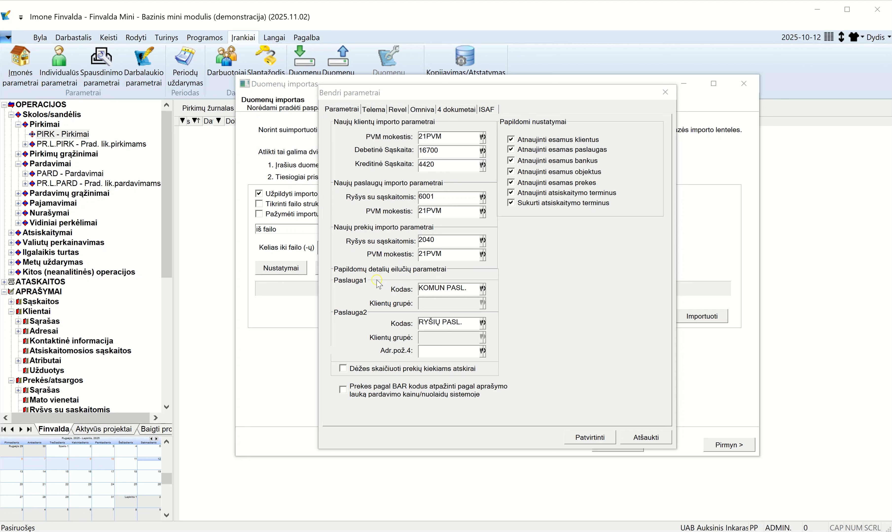
pyautogui.click(589, 438)
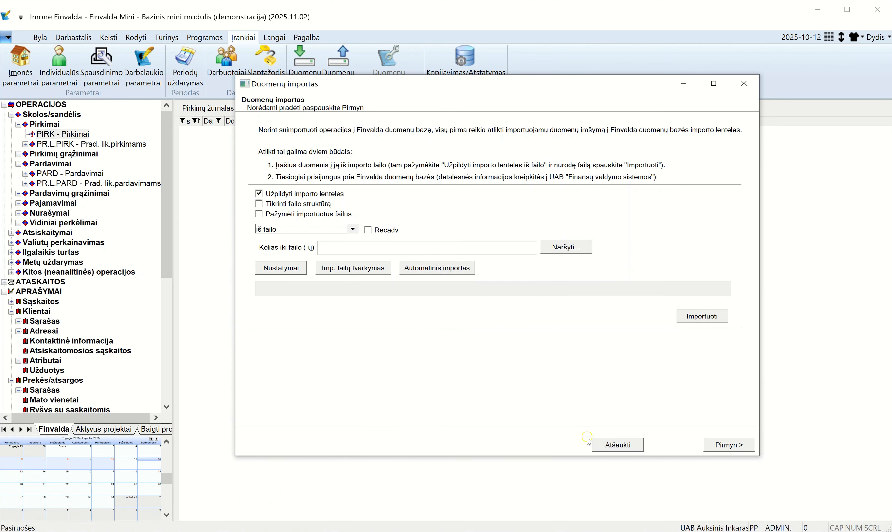
# Choose 2025-10-12_pardavimai_finvalda.xml from the Desktop and load it into the import tables.
pyautogui.click(549, 250)
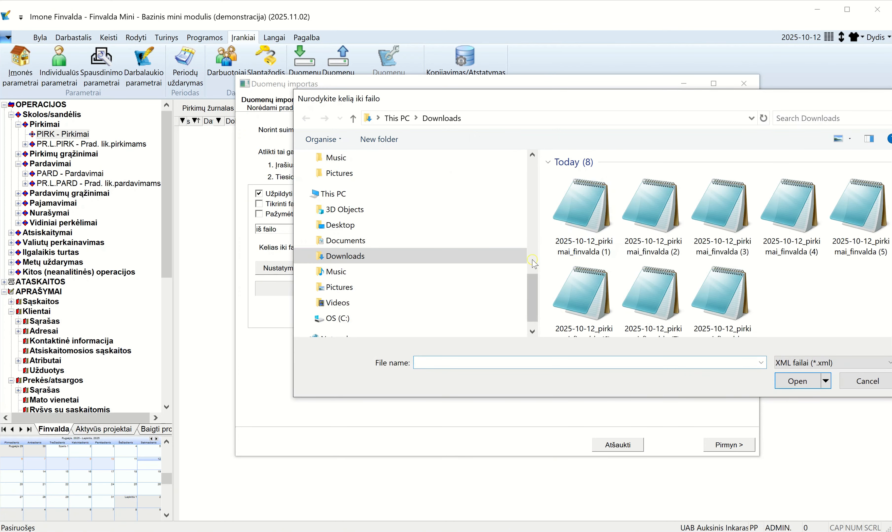
pyautogui.moveTo(528, 291); pyautogui.dragTo(533, 179)
pyautogui.click(386, 187)
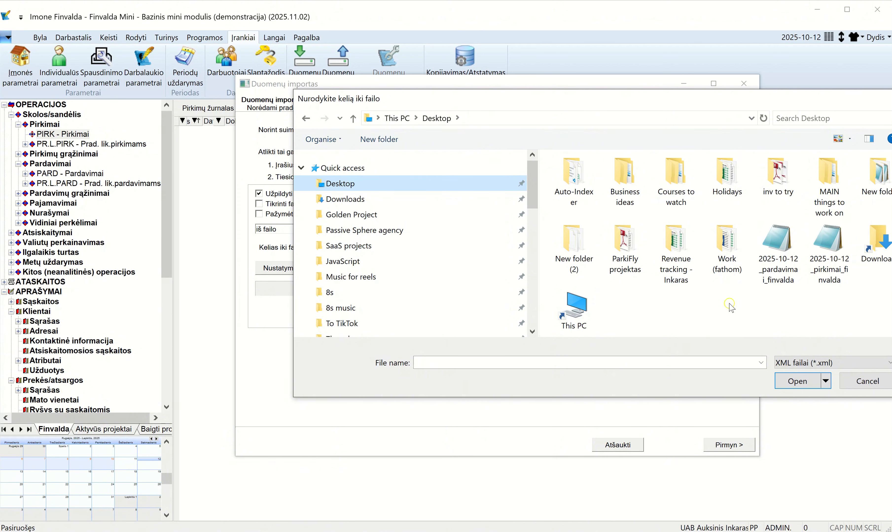
pyautogui.doubleClick(773, 258)
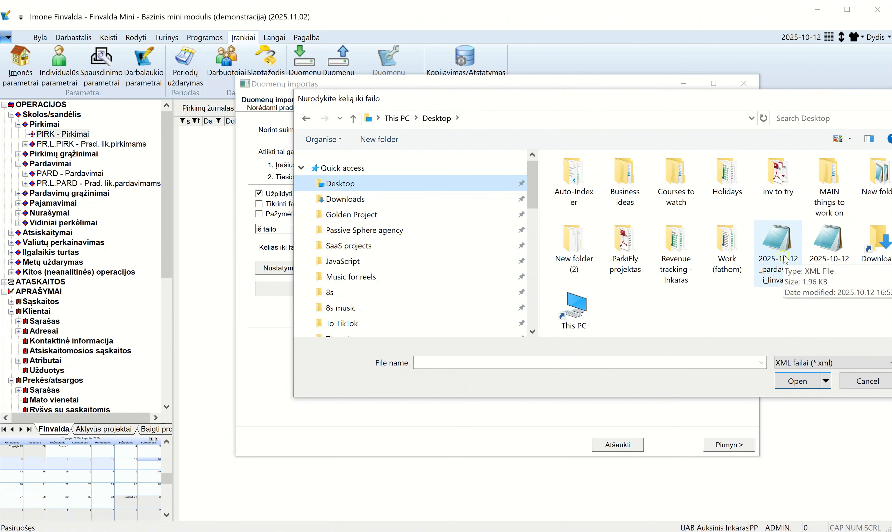
pyautogui.click(698, 314)
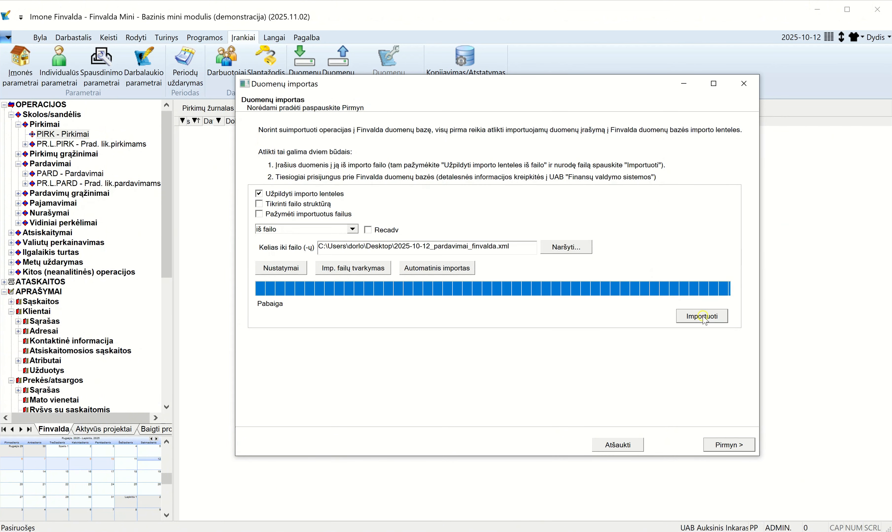
# Advance to the imported data check, review the sale operation's header and detail lines, and close the wizard.
pyautogui.click(731, 445)
pyautogui.click(727, 446)
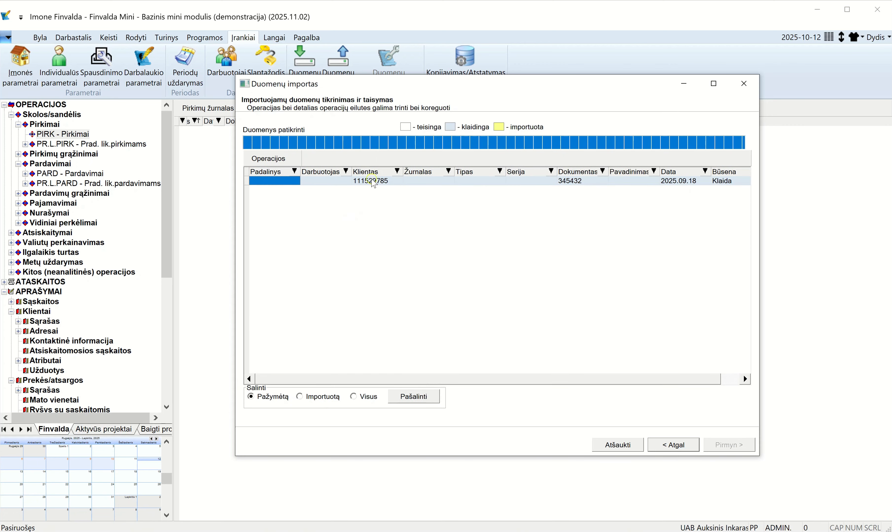
pyautogui.doubleClick(372, 181)
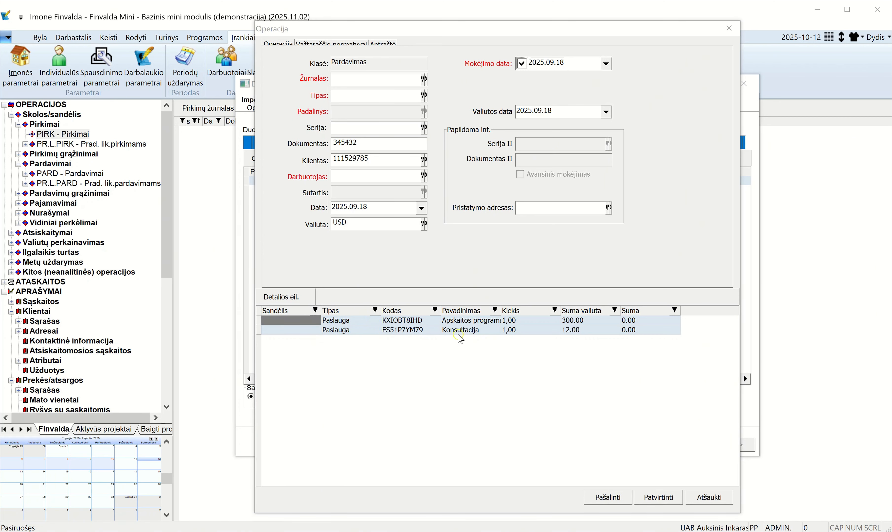
pyautogui.click(663, 499)
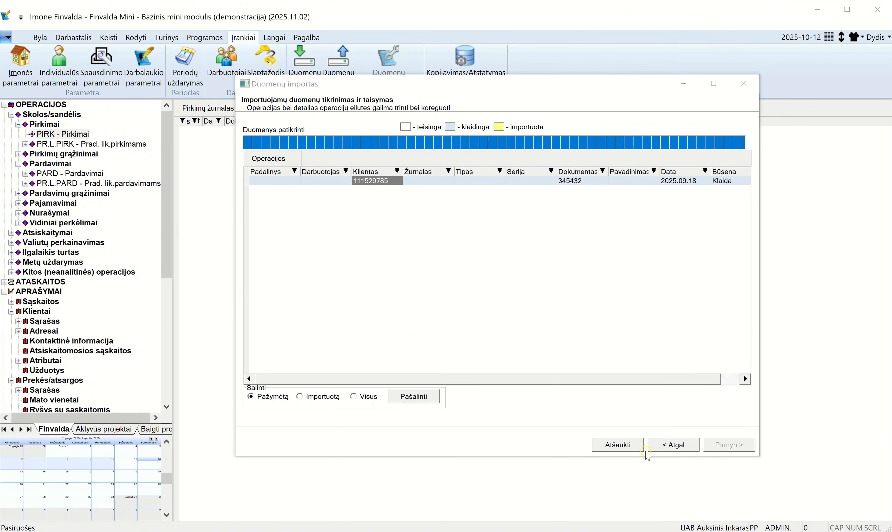
pyautogui.click(744, 84)
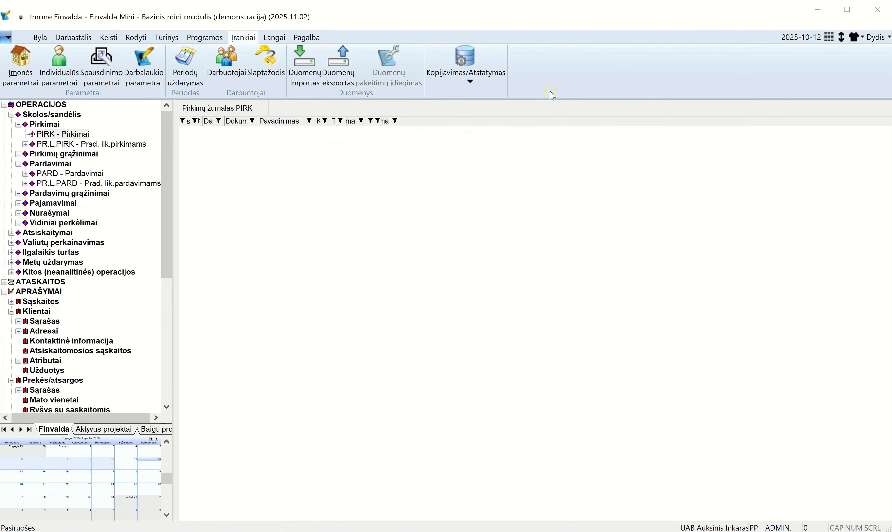
# Reopen the data import and load 2025-10-12_pirkimai_finvalda.xml from the Desktop into the import tables.
pyautogui.click(313, 68)
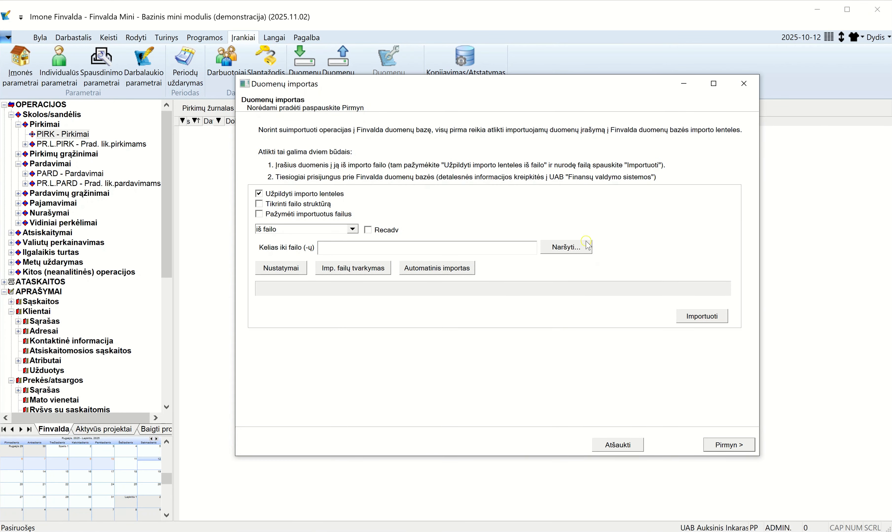
pyautogui.click(564, 247)
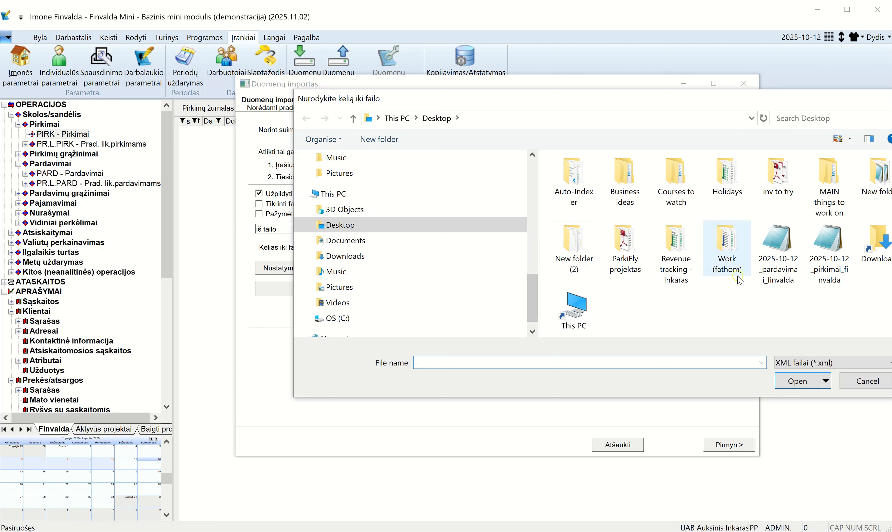
pyautogui.doubleClick(832, 254)
pyautogui.click(696, 312)
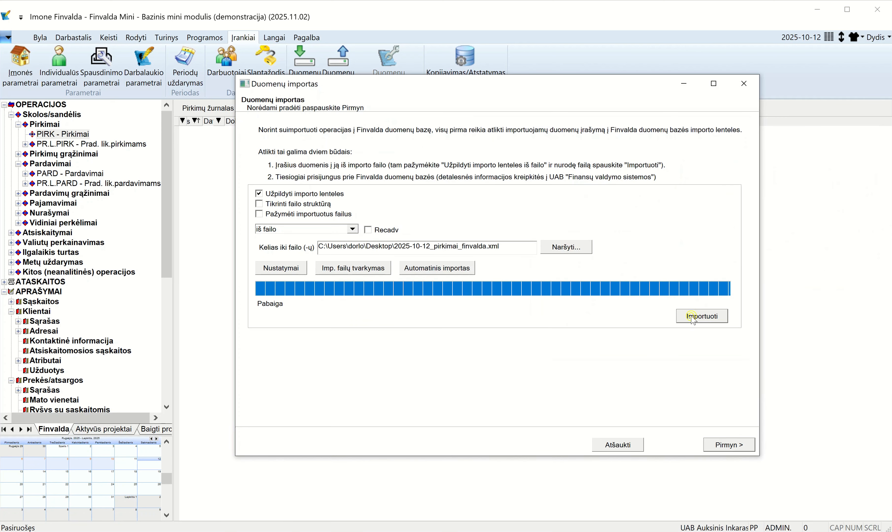
# Advance to the imported data check, review the FAA series purchase operation, and close the import wizard.
pyautogui.click(723, 444)
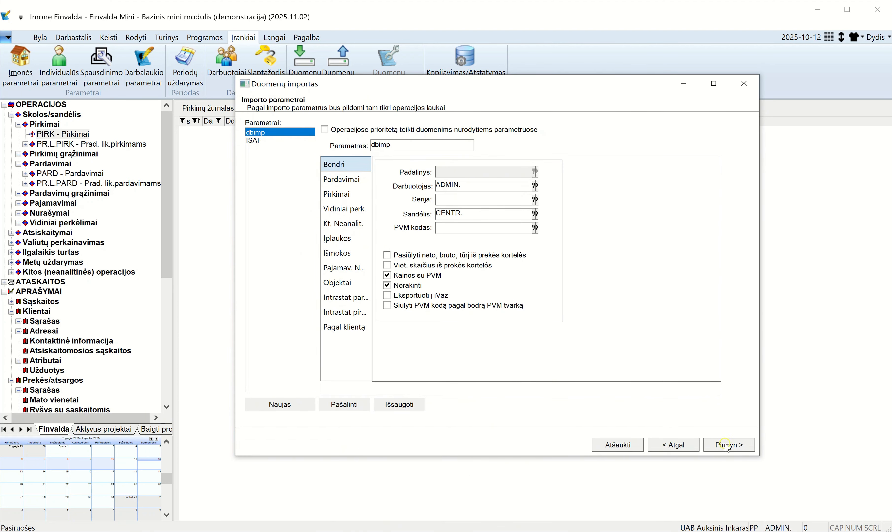
pyautogui.click(727, 446)
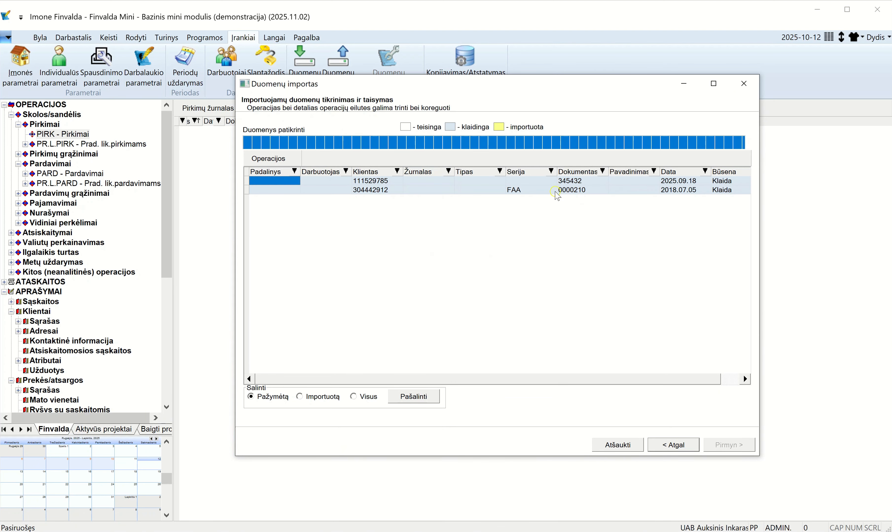
pyautogui.doubleClick(286, 191)
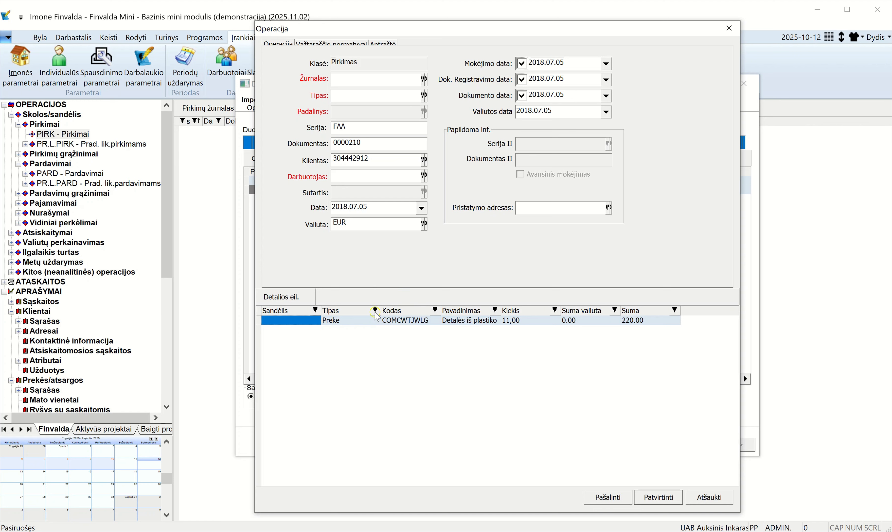
pyautogui.click(658, 497)
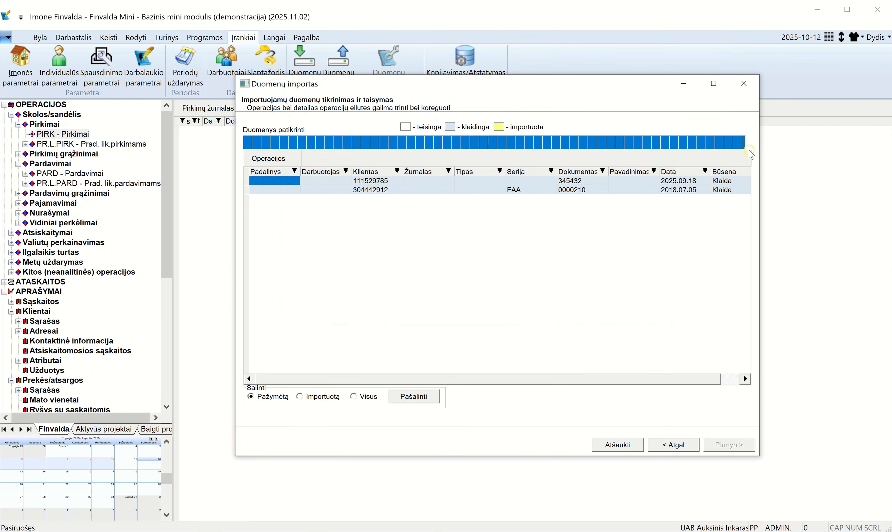
pyautogui.click(744, 87)
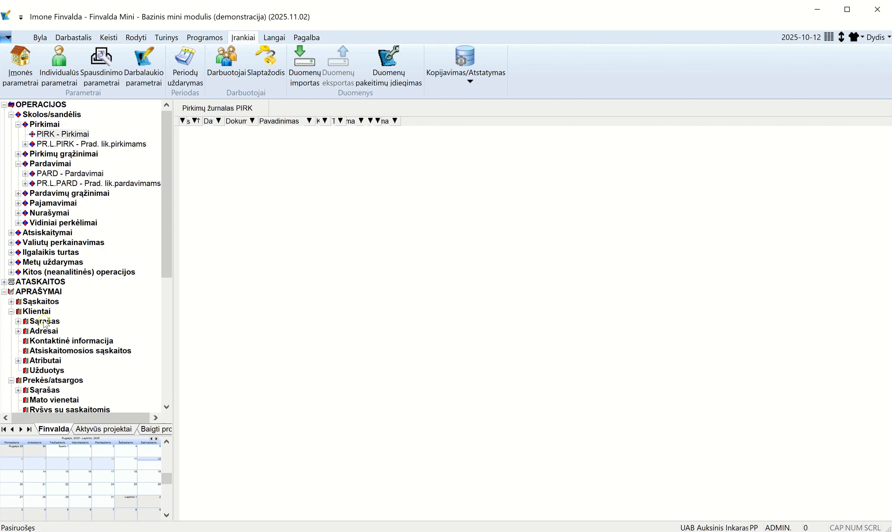
# Review the client, goods and services lists in the descriptions, including the card of goods item COMCWTJWLG.
pyautogui.click(32, 322)
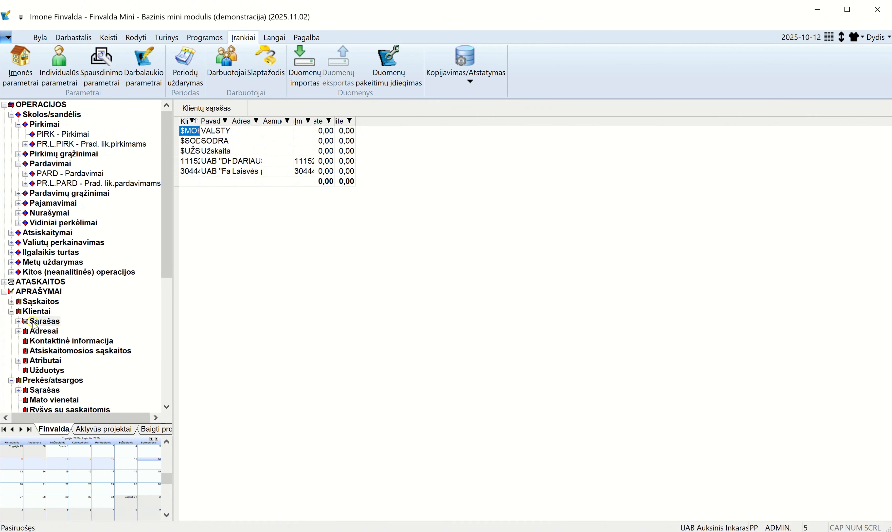
pyautogui.click(249, 161)
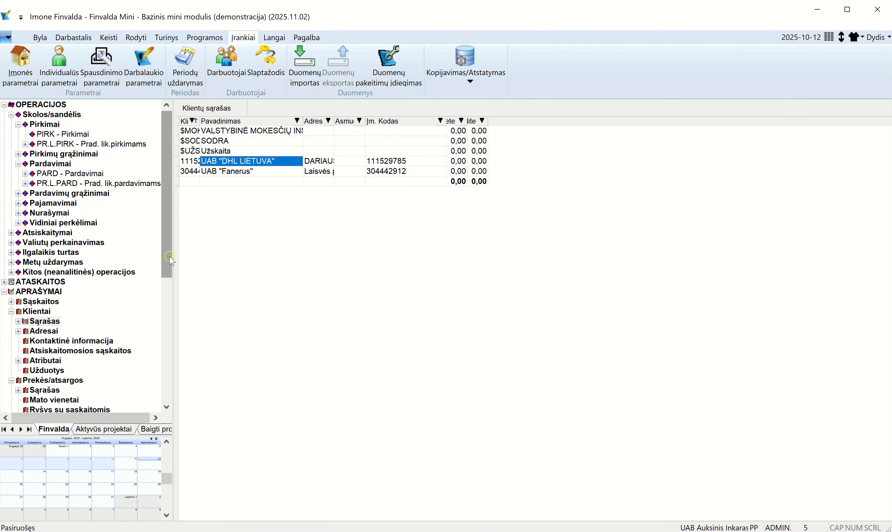
pyautogui.moveTo(170, 258); pyautogui.dragTo(170, 323)
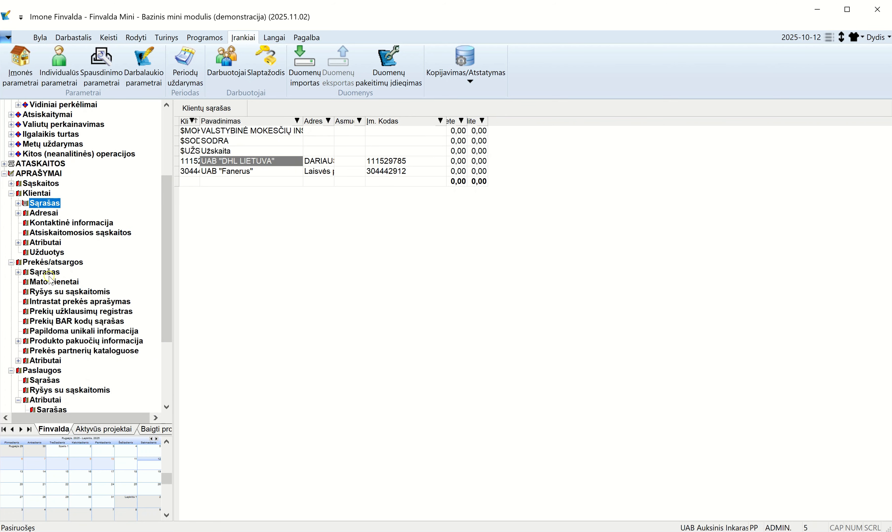
pyautogui.click(42, 272)
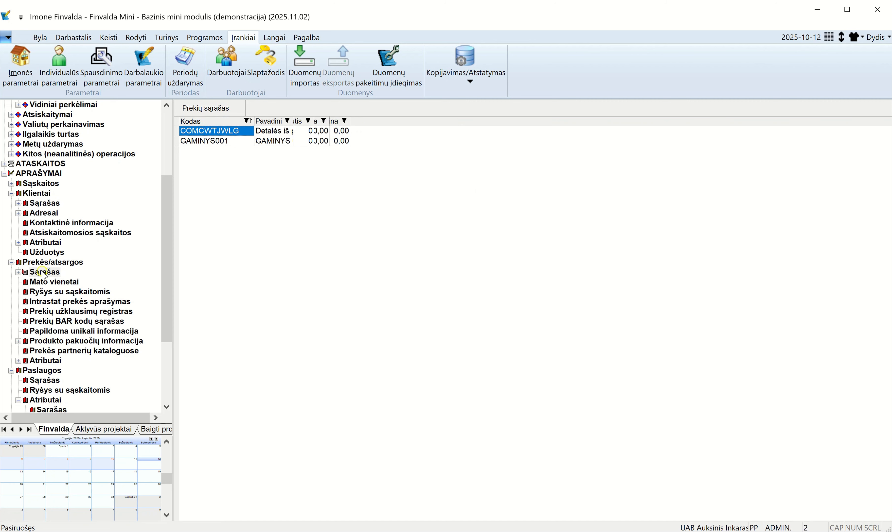
pyautogui.doubleClick(220, 130)
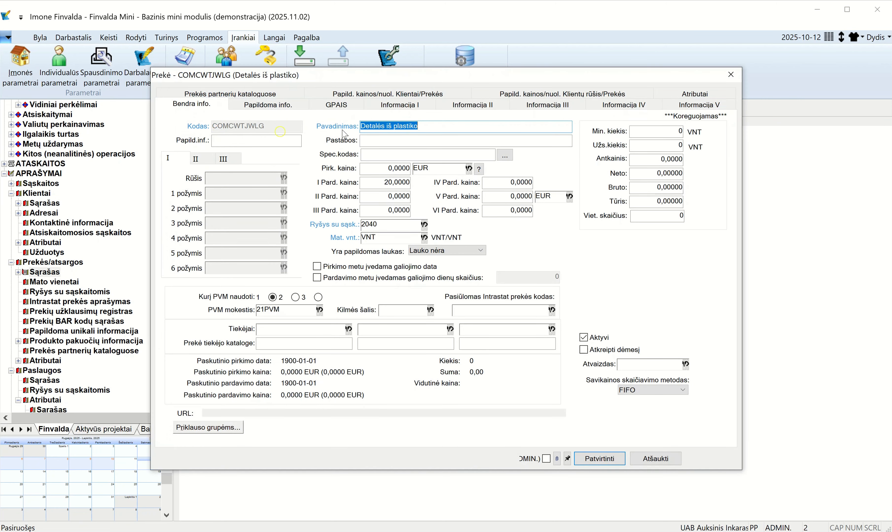
pyautogui.click(730, 83)
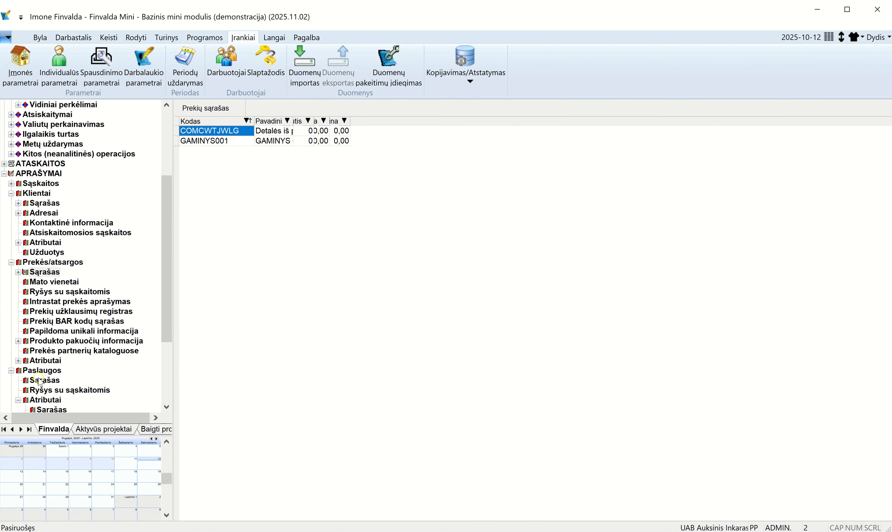
pyautogui.click(46, 381)
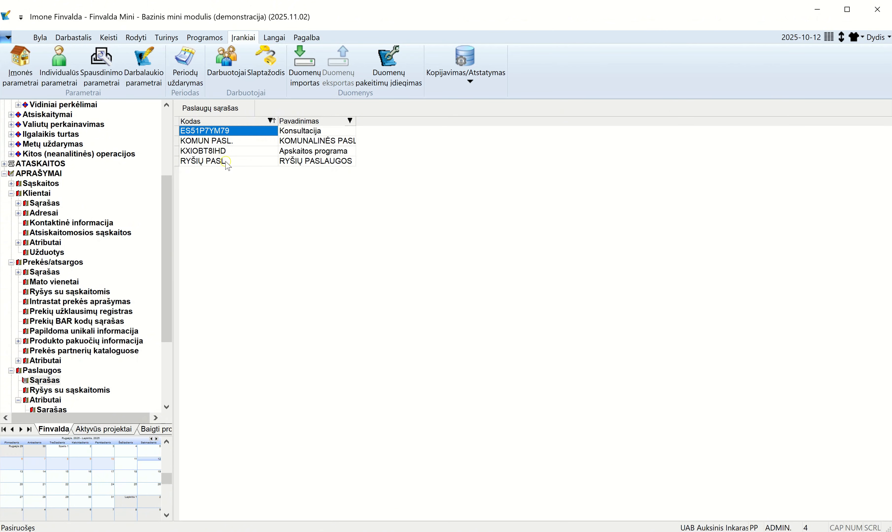
# In the DokSkenas settings, save a default purchase profile with the company code, expense name Islaida 1, expense code ISL1 and type Prekė.
pyautogui.hotkey('alt', 'Tab')
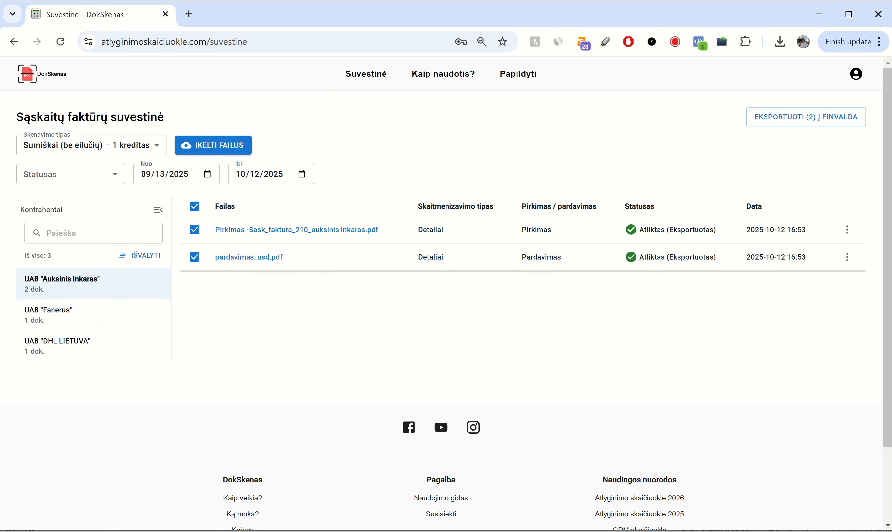
pyautogui.click(856, 72)
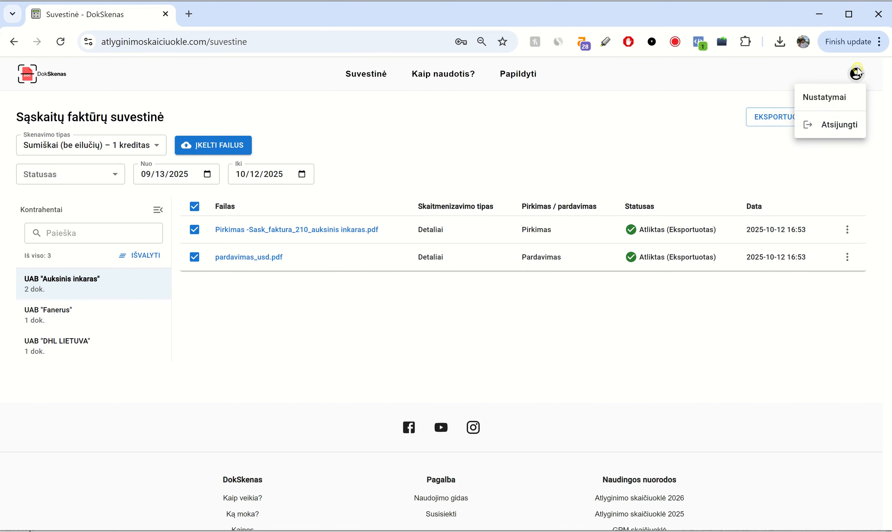
pyautogui.click(832, 93)
pyautogui.scroll(-5, 308, 289)
pyautogui.scroll(-10, 307, 294)
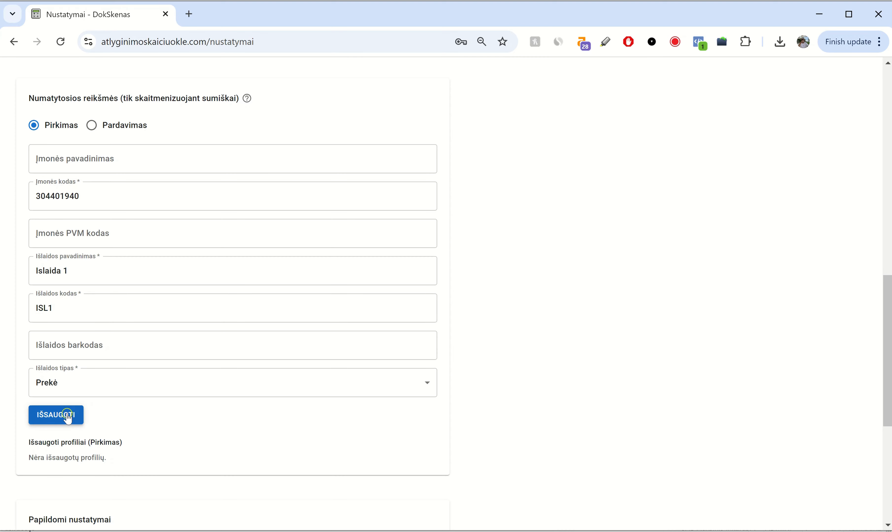
pyautogui.click(57, 415)
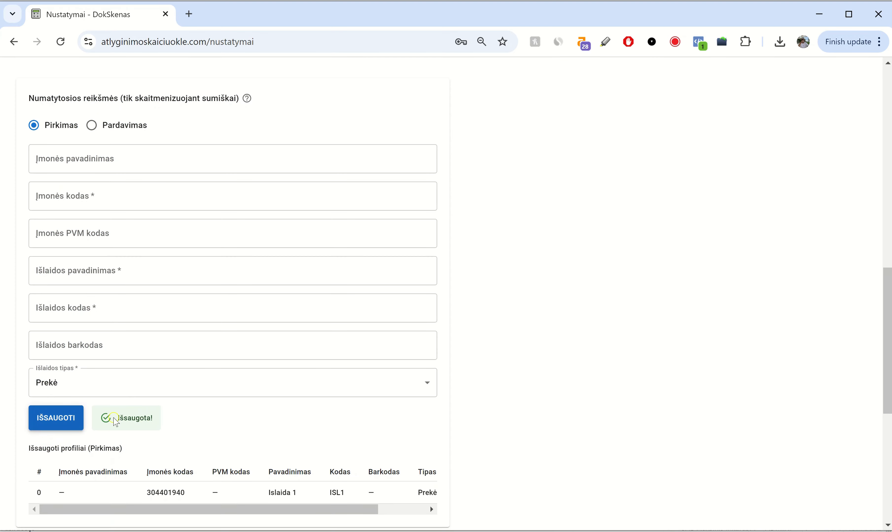
# Check the saved purchase profile's row, and examine the Pardavimas default value fields and income type options before returning to Pirkimas.
pyautogui.scroll(-2, 232, 442)
pyautogui.scroll(4, 118, 215)
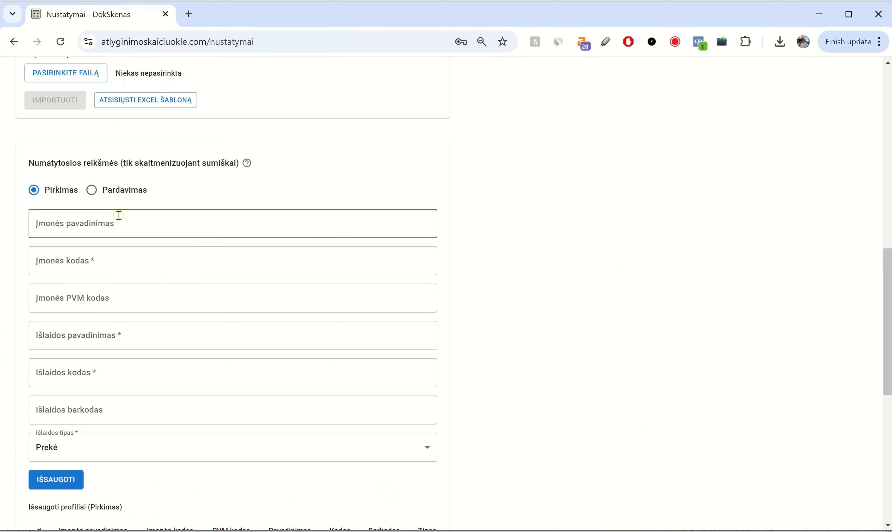
pyautogui.scroll(-2, 94, 193)
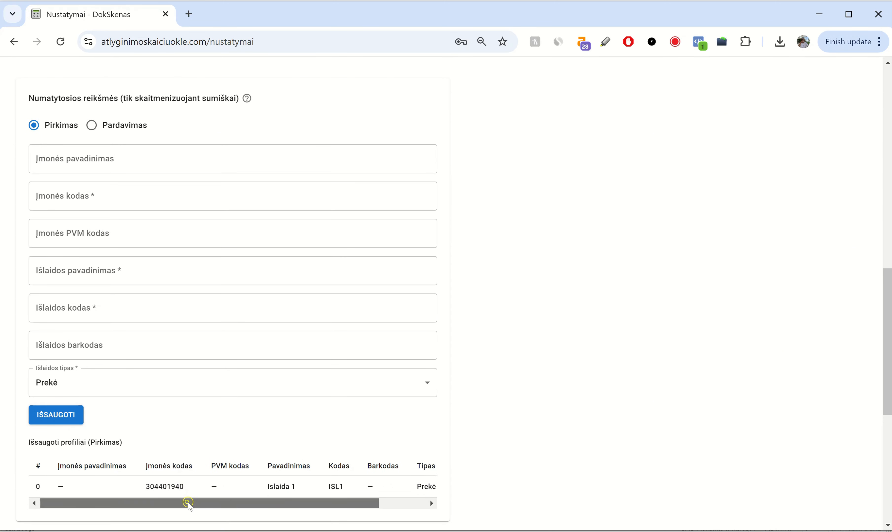
pyautogui.moveTo(181, 504); pyautogui.dragTo(281, 502)
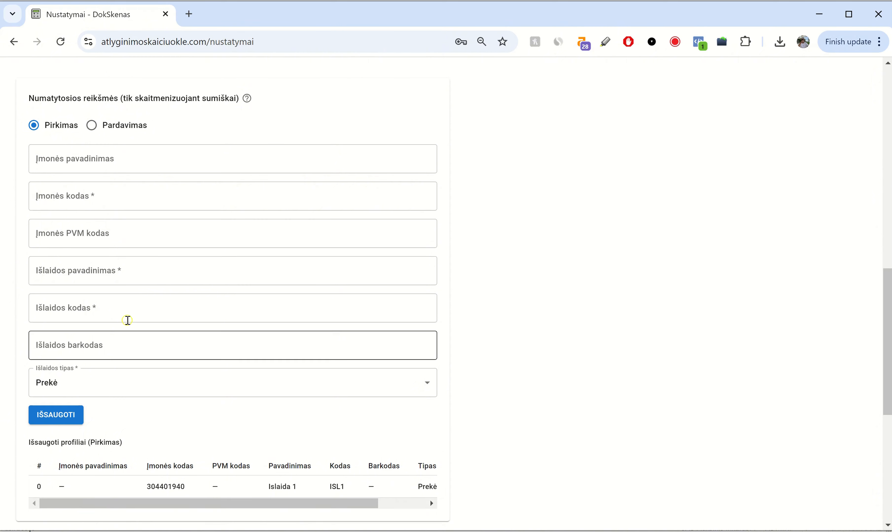
pyautogui.click(92, 125)
pyautogui.click(90, 196)
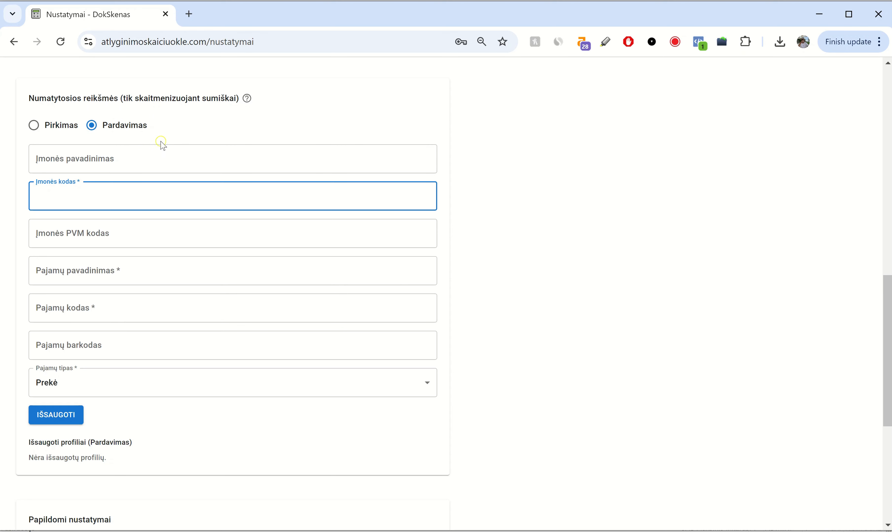
pyautogui.click(134, 382)
pyautogui.click(134, 382)
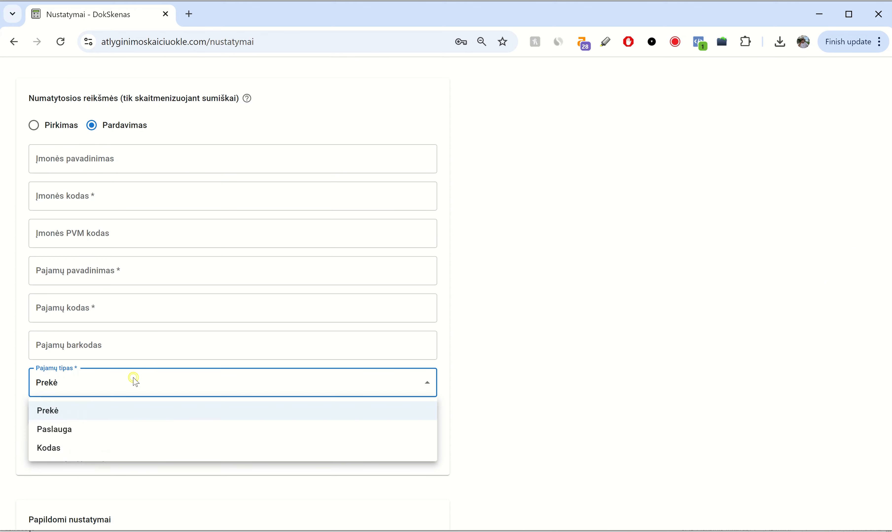
pyautogui.click(21, 356)
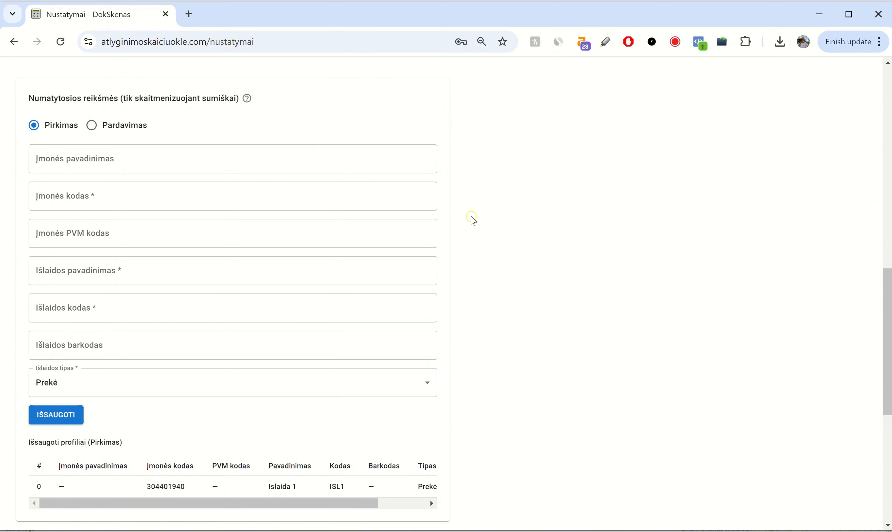
# Return to the invoice summary, delete the purchase invoice Pirkimas -Sask_faktura_210_auksinis inkaras.pdf, and refresh the list.
pyautogui.scroll(1, 347, 122)
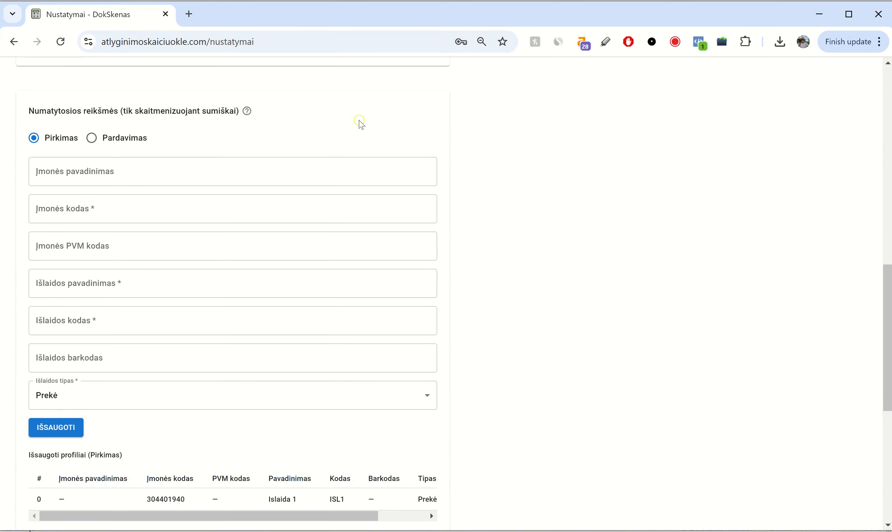
pyautogui.scroll(15, 361, 125)
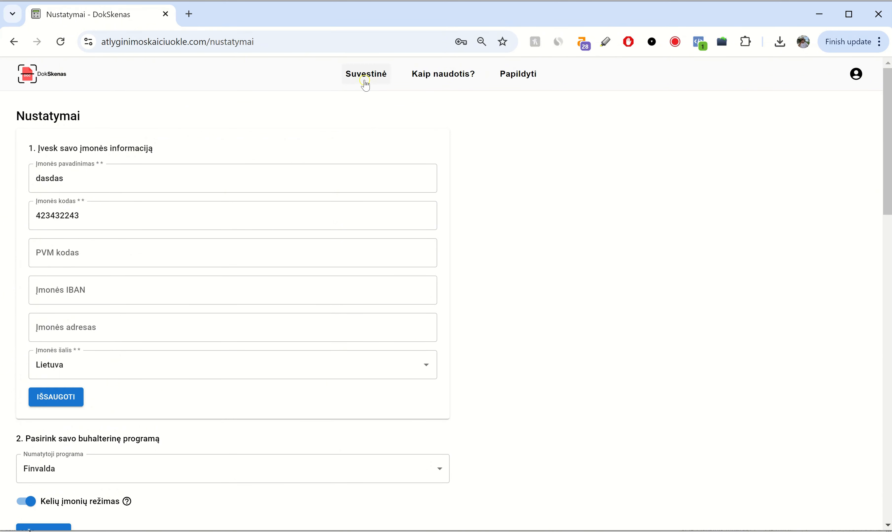
pyautogui.click(365, 83)
pyautogui.click(196, 228)
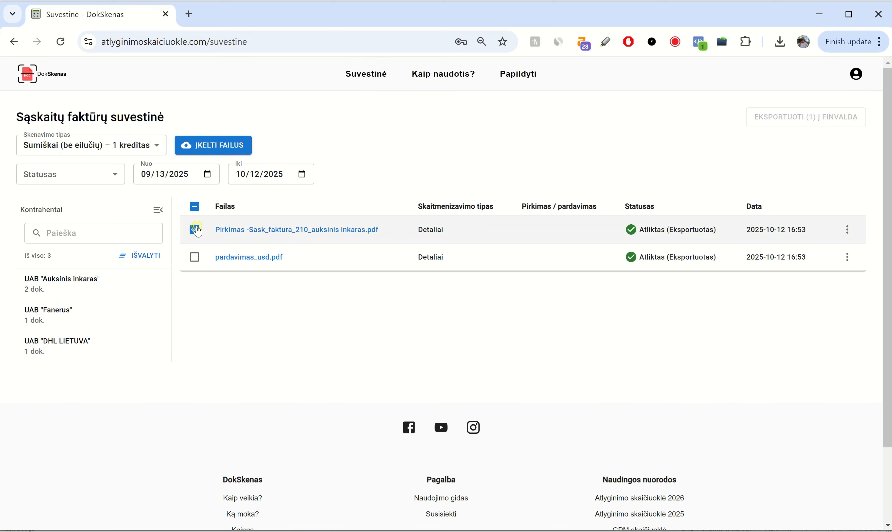
pyautogui.click(847, 230)
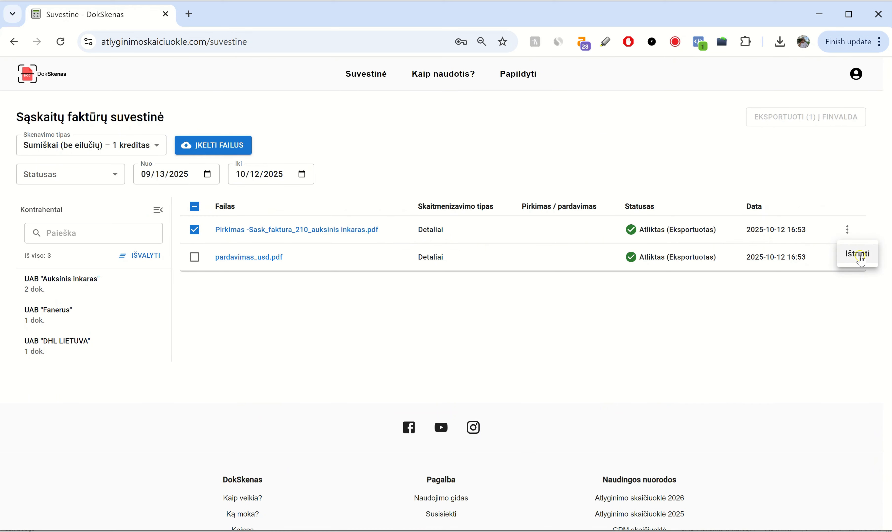
pyautogui.click(858, 254)
pyautogui.rightClick(552, 161)
pyautogui.click(593, 205)
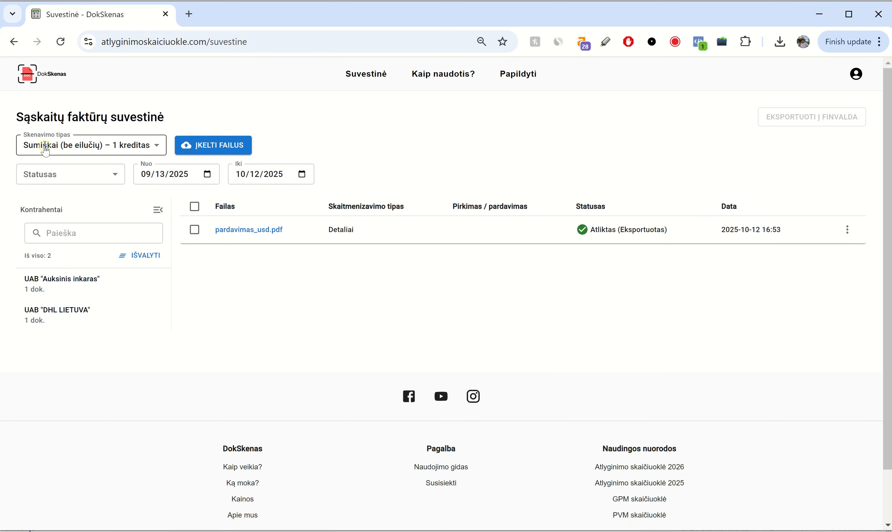
# Upload Pirkimas -Sask_faktura_210_auksinis inkaras.pdf from the Desktop with Sumiškai scanning, and open its preview to check the expense name and code.
pyautogui.click(218, 145)
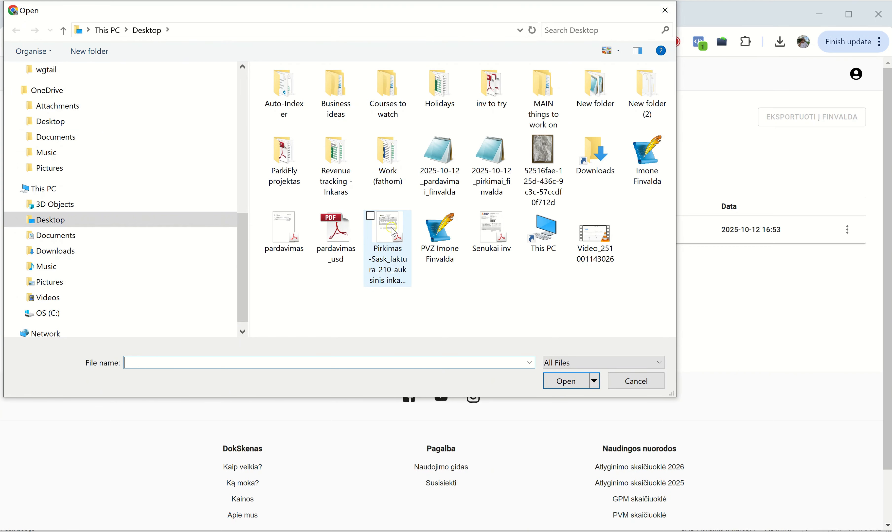
pyautogui.doubleClick(394, 232)
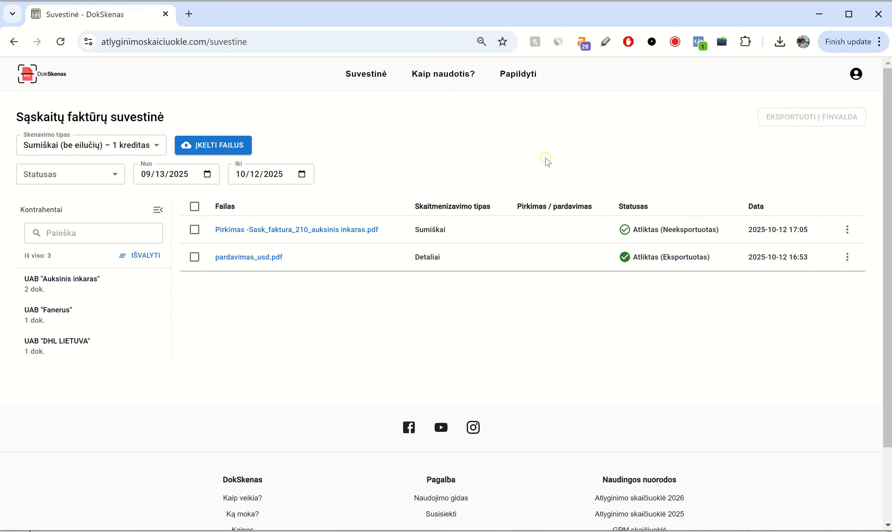
pyautogui.click(328, 232)
pyautogui.scroll(-1, 756, 282)
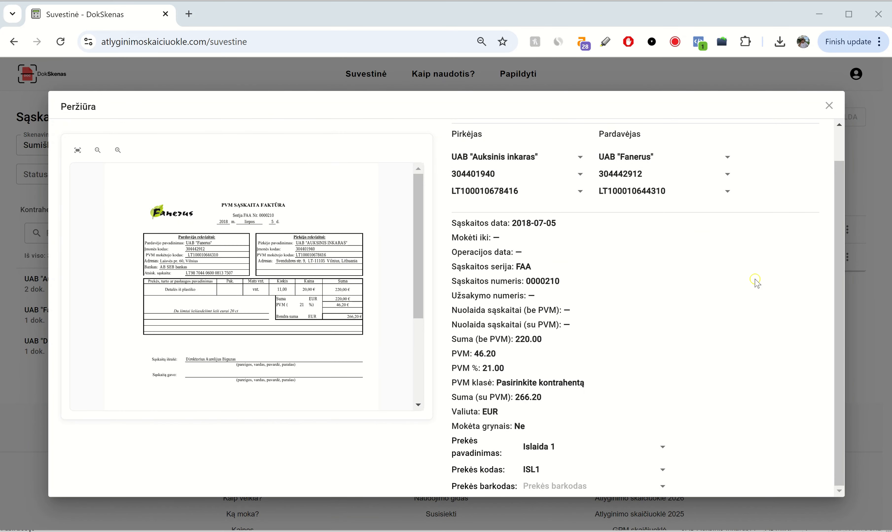